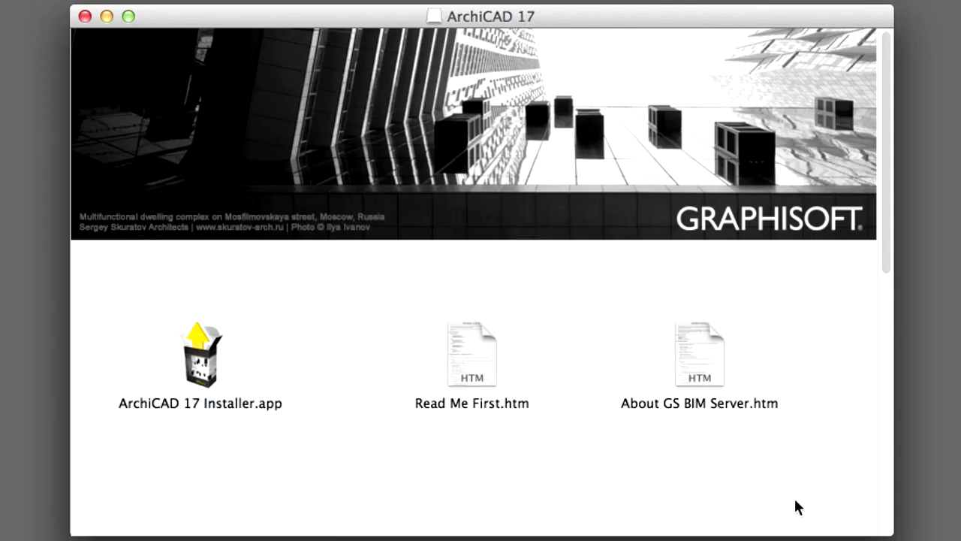
Launch ArchiCAD 17 Installer.app from the ArchiCAD 17 Finder window
left_click(204, 369)
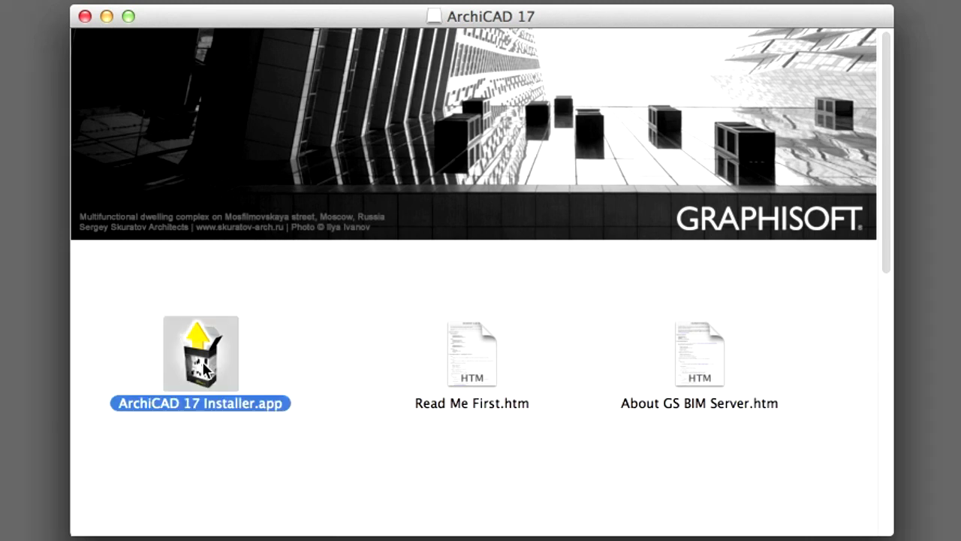
double_click(205, 370)
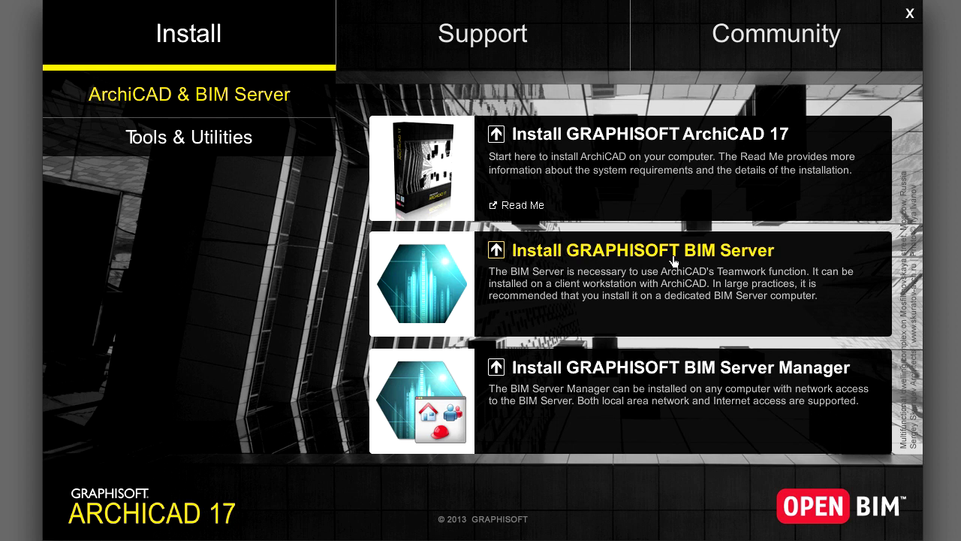
Choose Install GRAPHISOFT BIM Server under ArchiCAD & BIM Server on the Install page
left_click(674, 261)
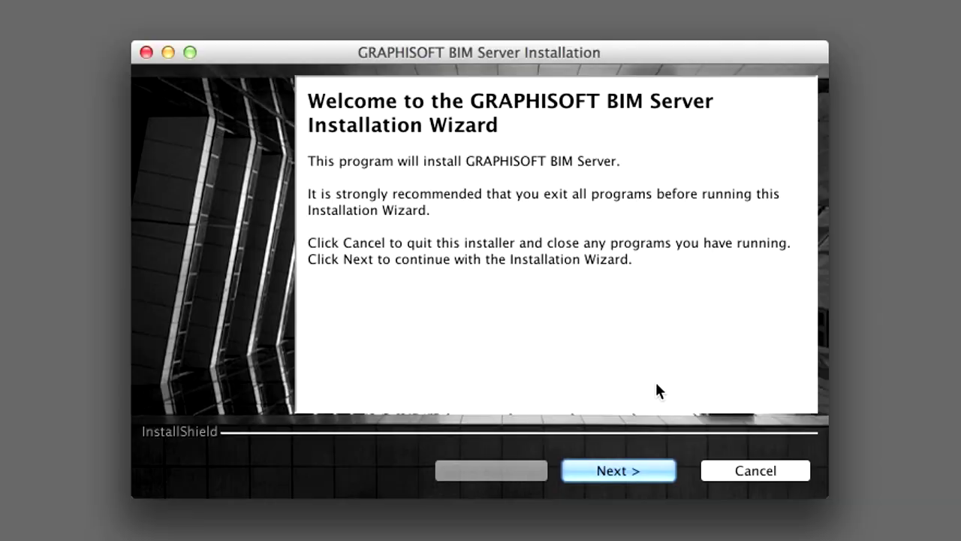
Get past the welcome page and accept the BIM Server license agreement
left_click(665, 481)
left_click_drag(792, 115, 558, 340)
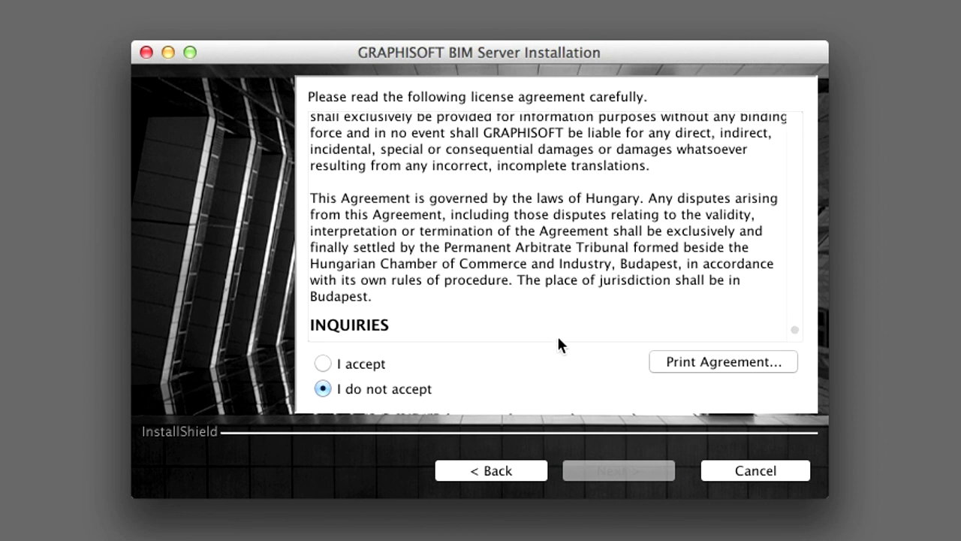
left_click(322, 364)
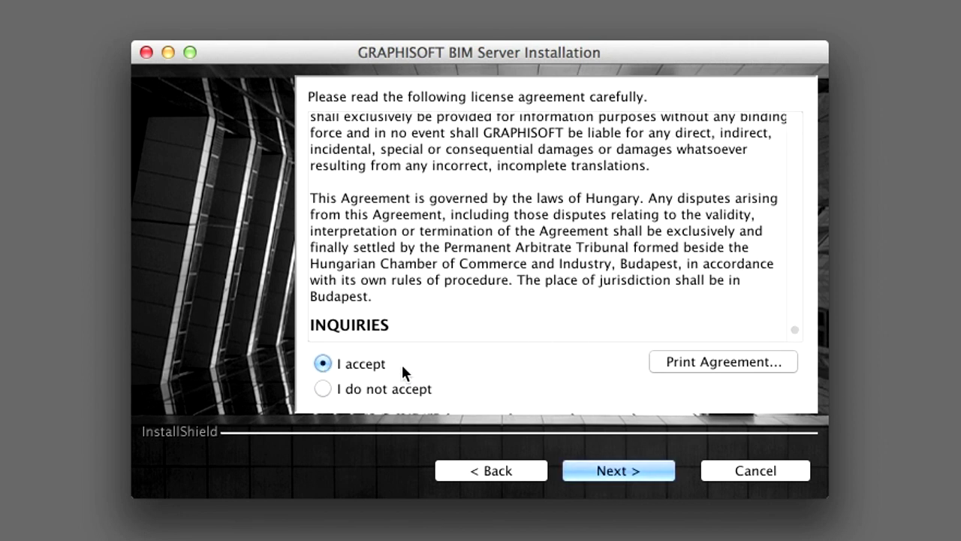
left_click(653, 469)
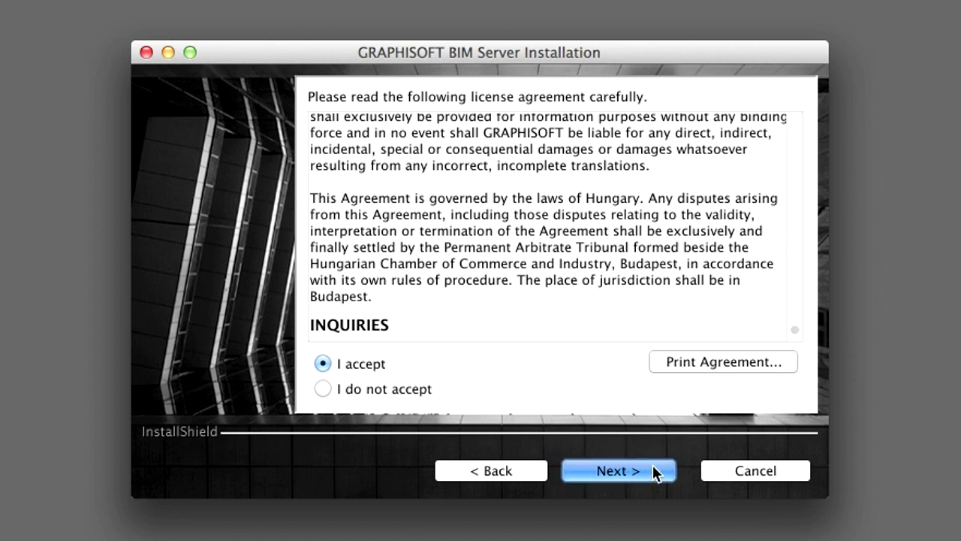
Keep the default Macintosh HD:Applications:GRAPHISOFT:BIM Server folder and start installing
left_click(654, 470)
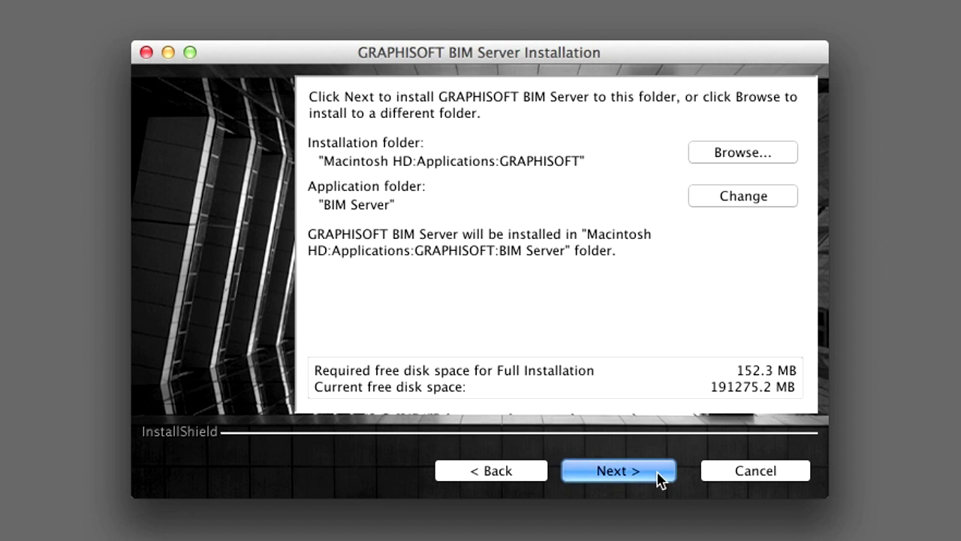
left_click(659, 478)
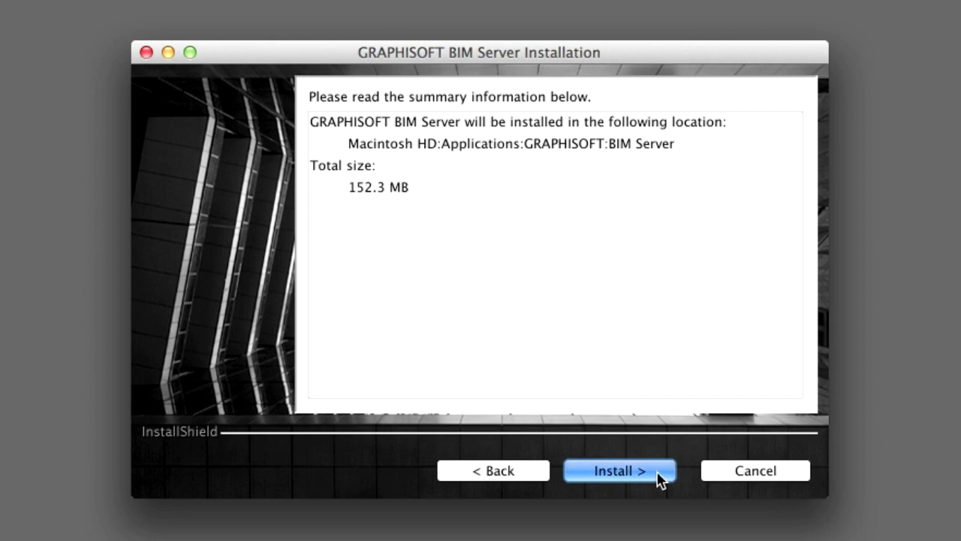
left_click(660, 473)
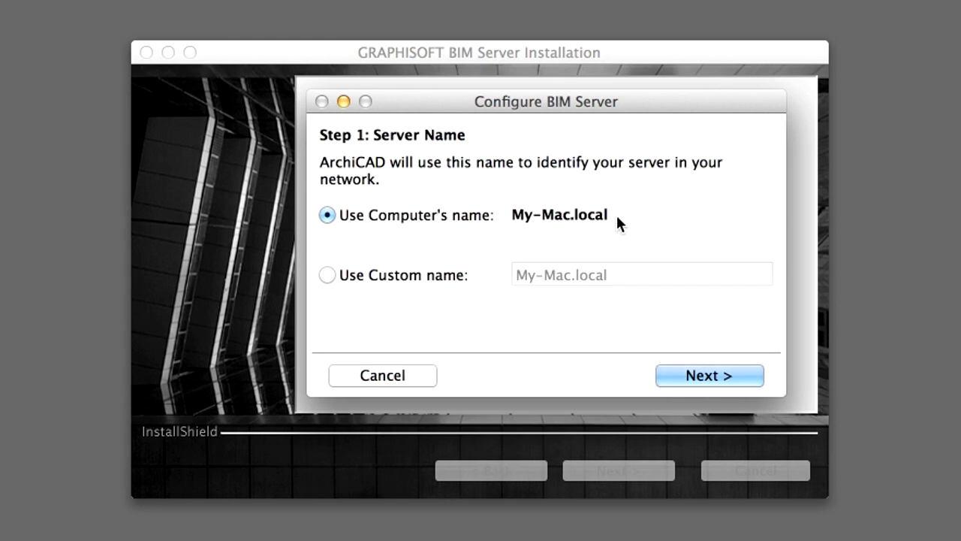
Keep the computer's name, My-Mac.local, as the BIM Server name
left_click(744, 373)
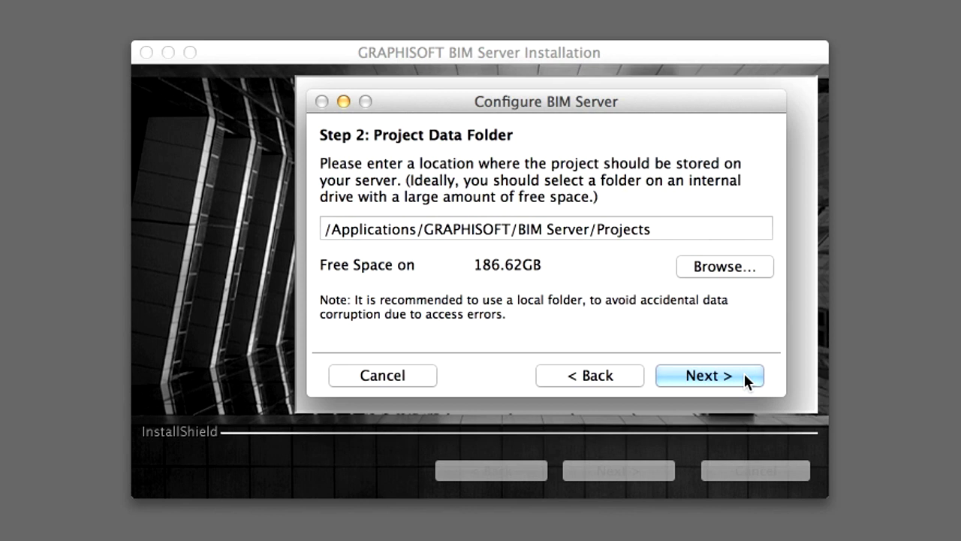
Accept the default Projects data folder and the default Attachments library folder
left_click(746, 376)
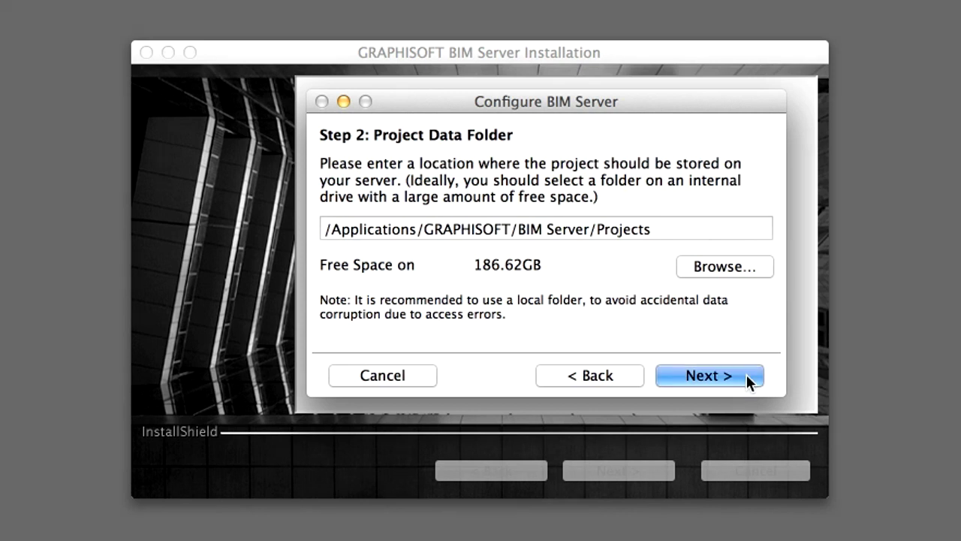
left_click(733, 375)
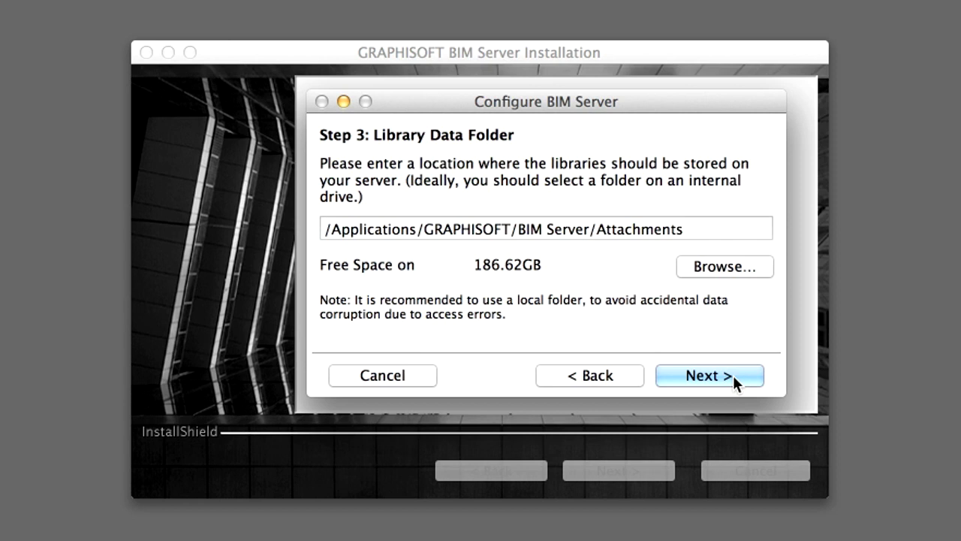
left_click(733, 374)
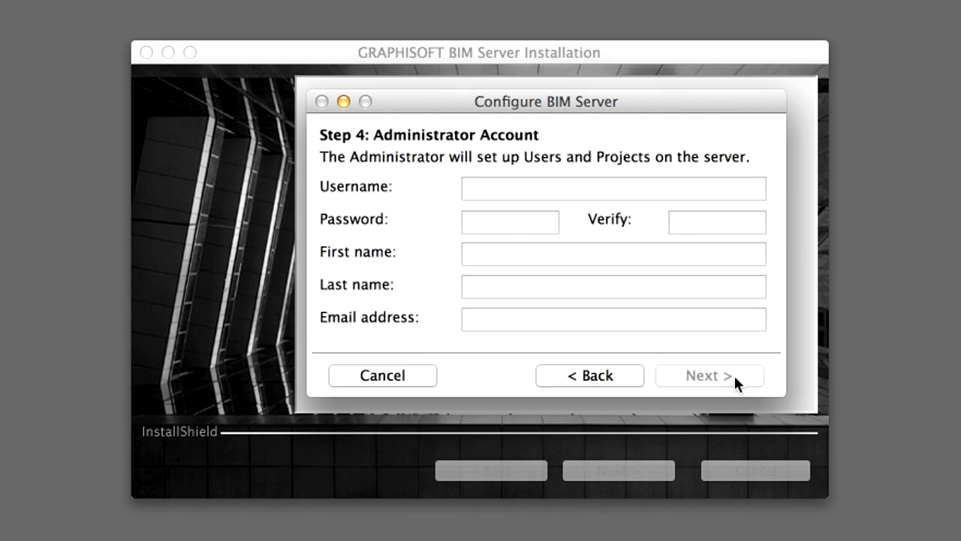
Enter the administrator username and type the account password twice
left_click(550, 191)
type("Lead")
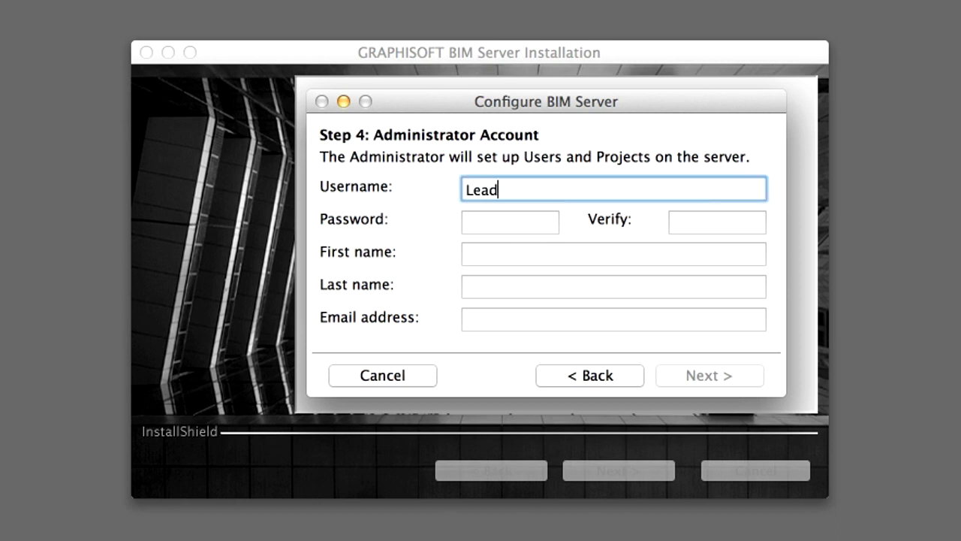
type("Architect")
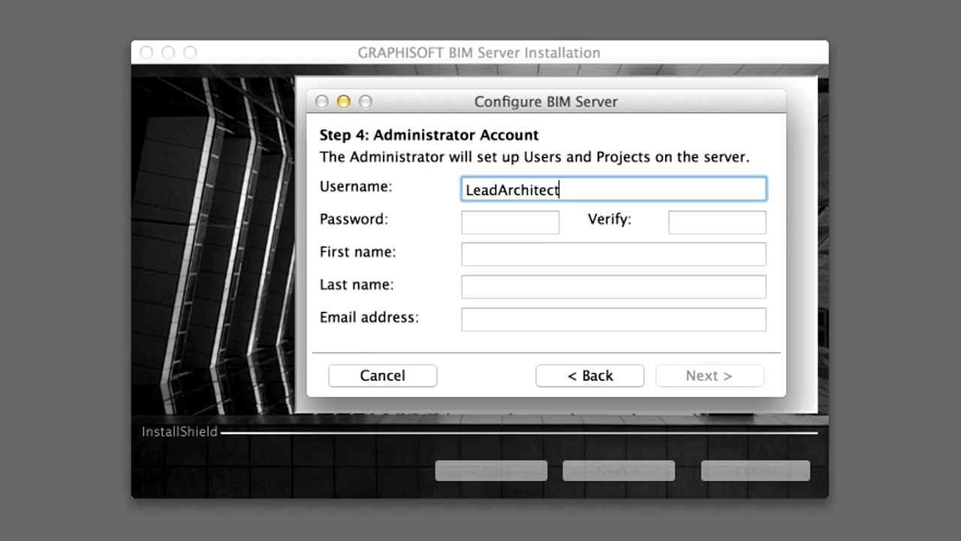
left_click(496, 228)
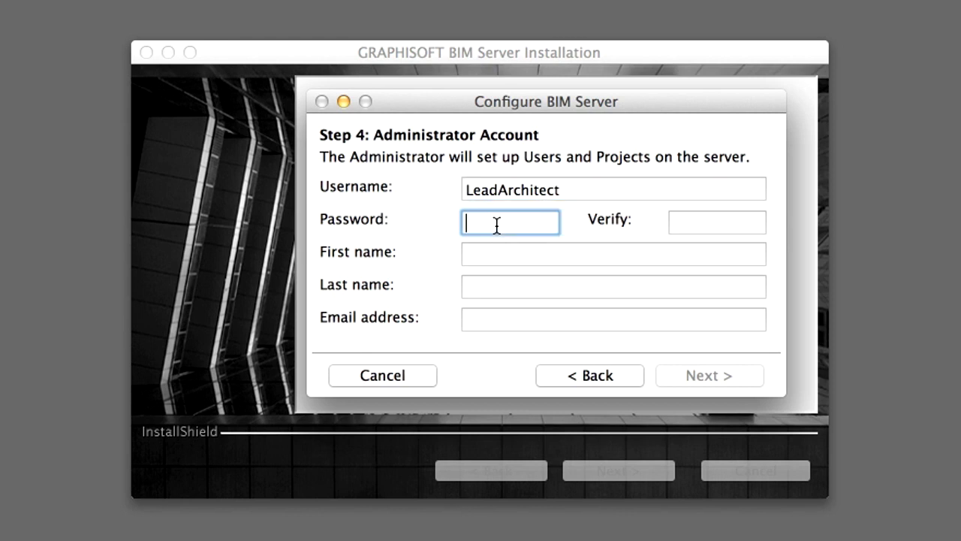
type("•••••")
key("Tab")
type("•••••")
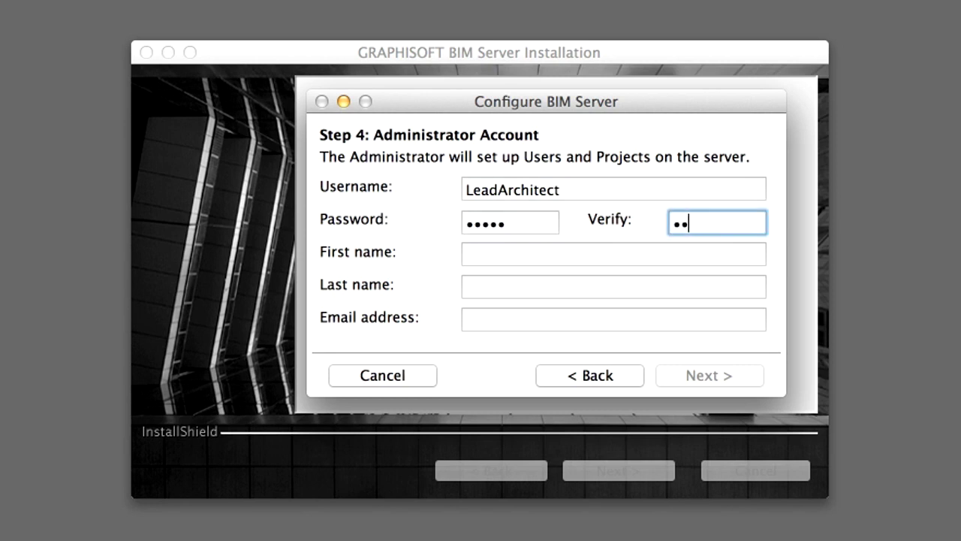
Fill in the administrator's first name, last name and e-mail address, then continue
left_click(614, 254)
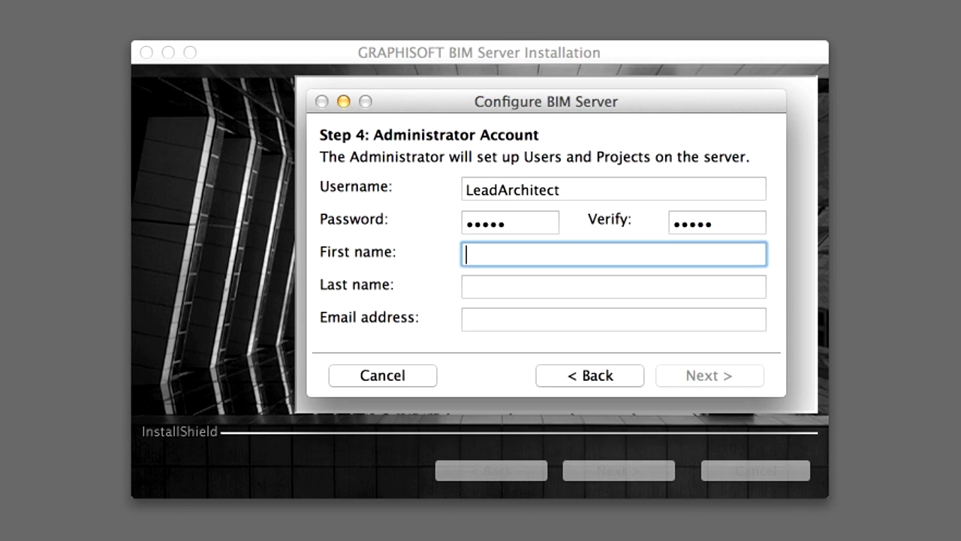
type("Lead")
left_click(613, 286)
type("Architect")
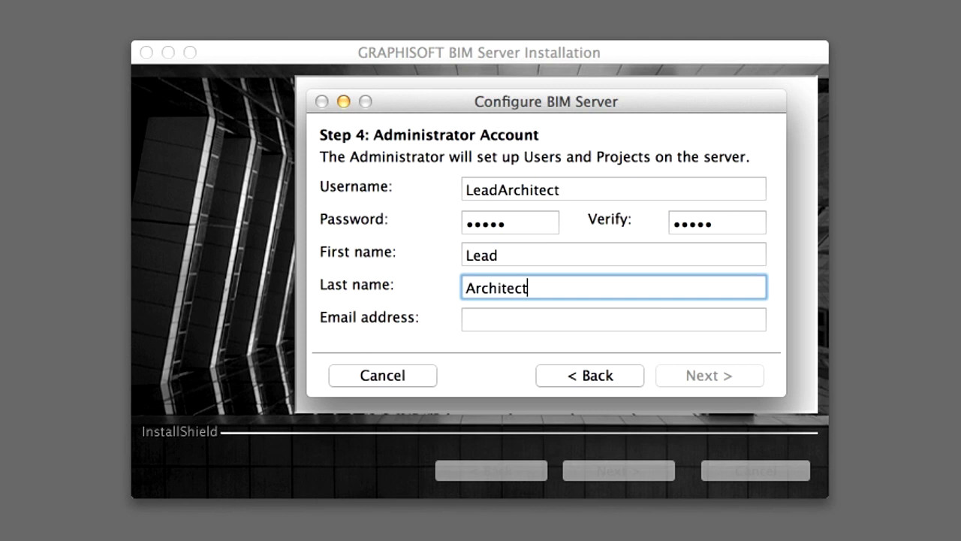
left_click(507, 321)
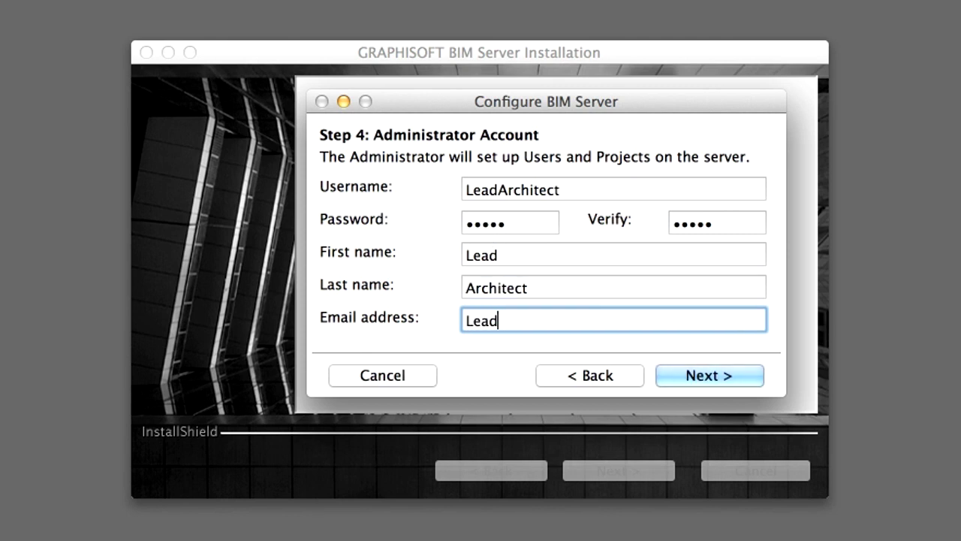
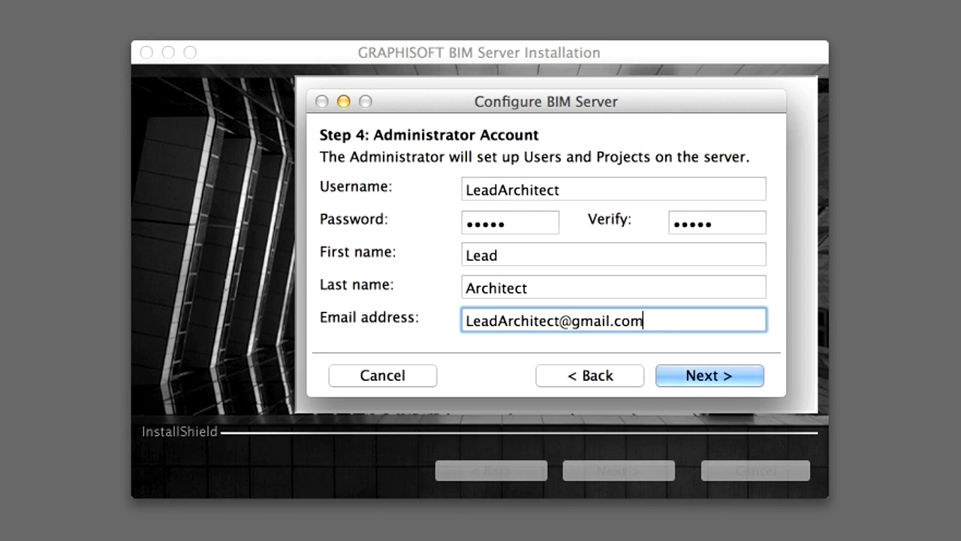
left_click(754, 375)
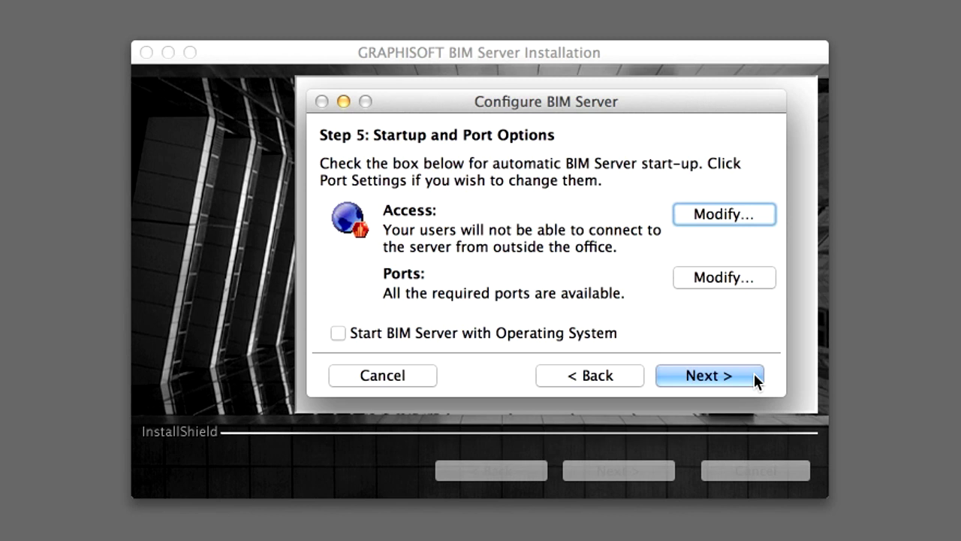
left_click(759, 214)
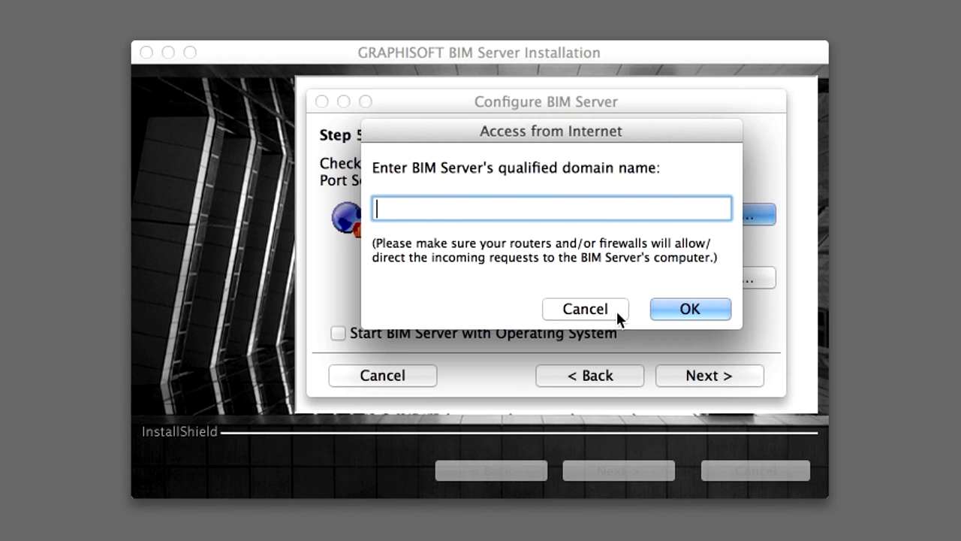
left_click(616, 309)
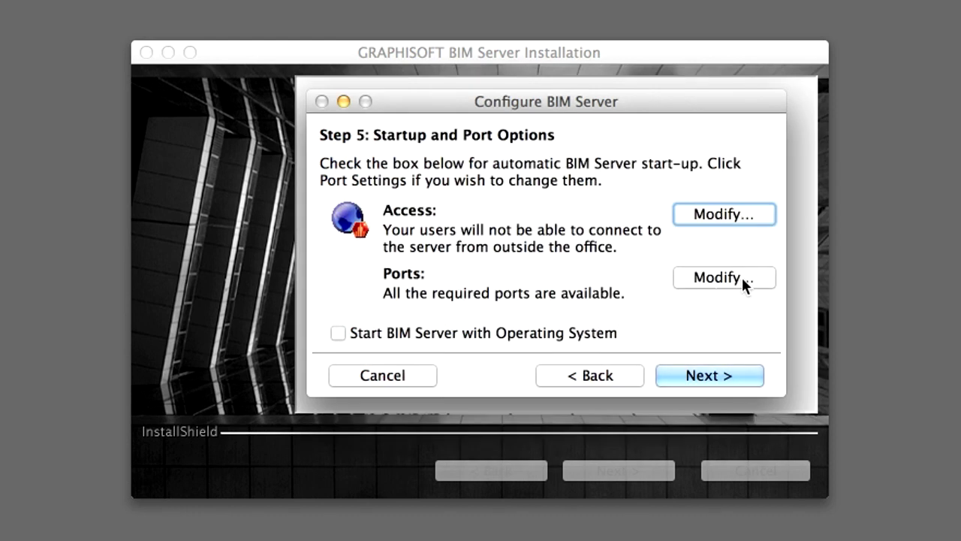
left_click(742, 277)
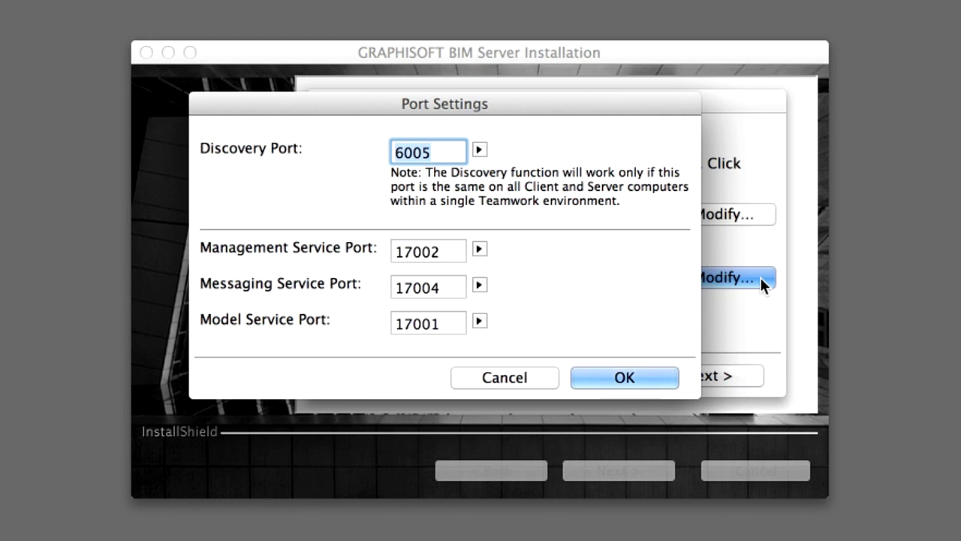
Leave the Discovery Port unchanged and make BIM Server start with the operating system
left_click(479, 149)
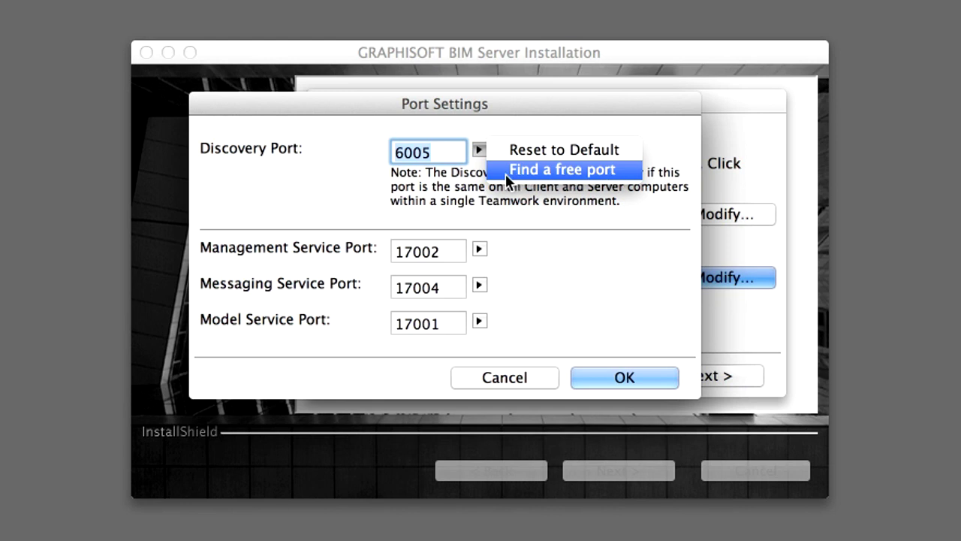
left_click(510, 215)
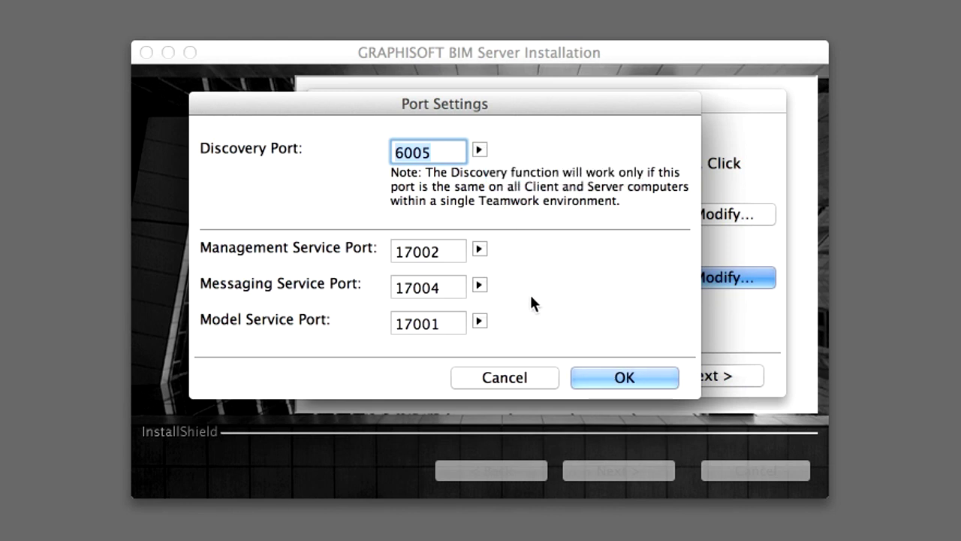
left_click(547, 380)
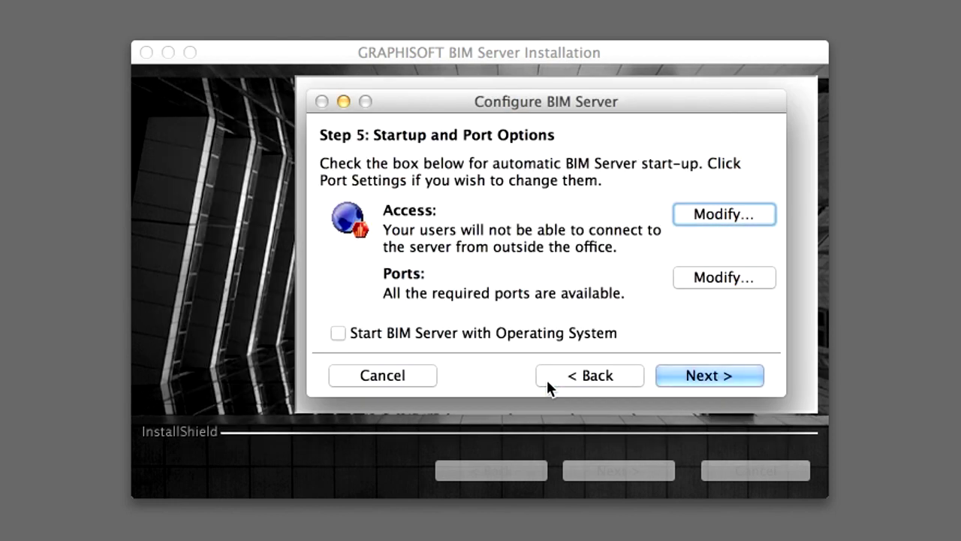
left_click(336, 335)
left_click(741, 381)
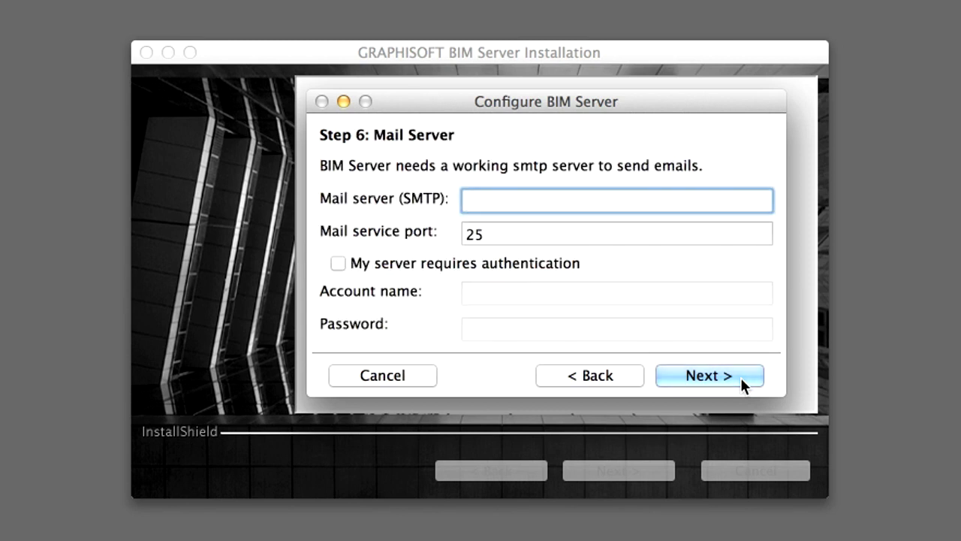
Set the SMTP mail server to smtp.gmail.com on port 25 and finish configuration
type("smtp.gmail.com")
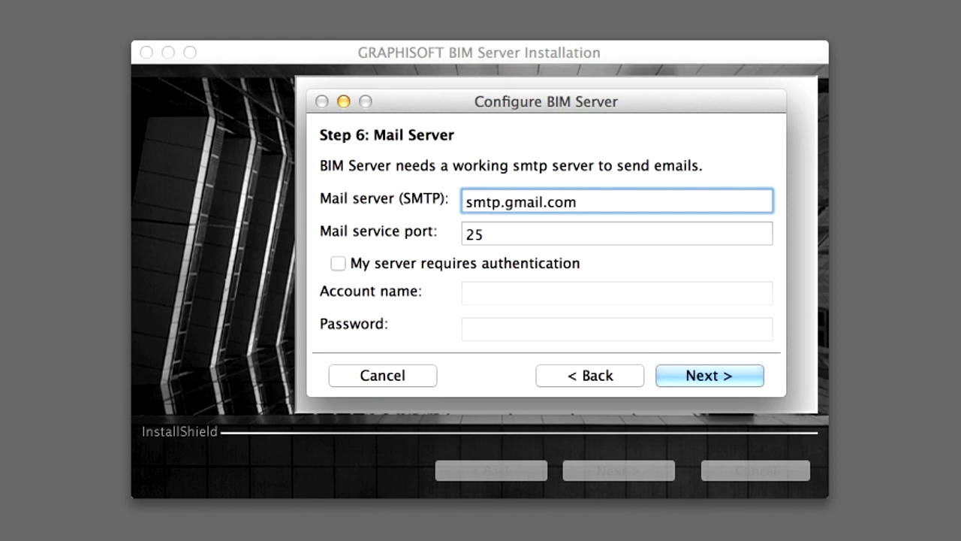
key("Tab")
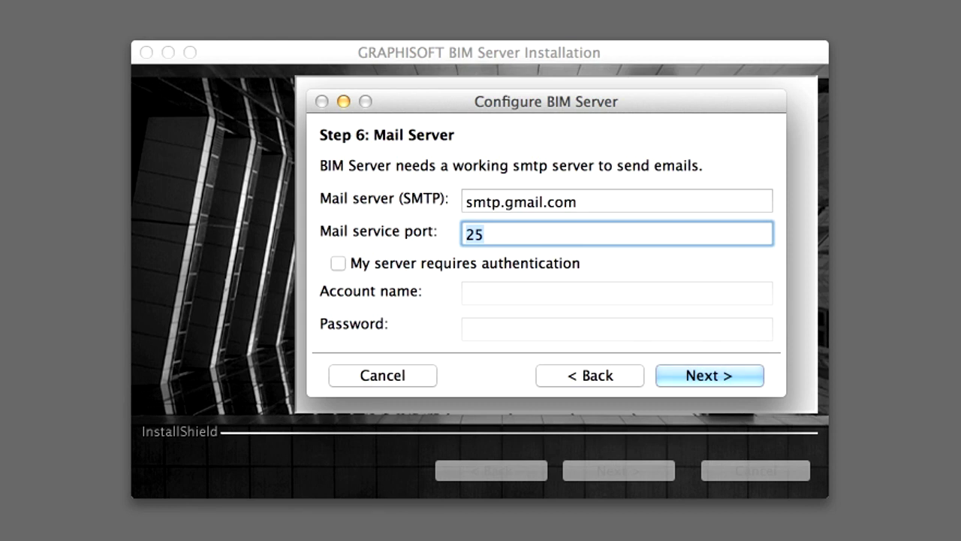
left_click(744, 375)
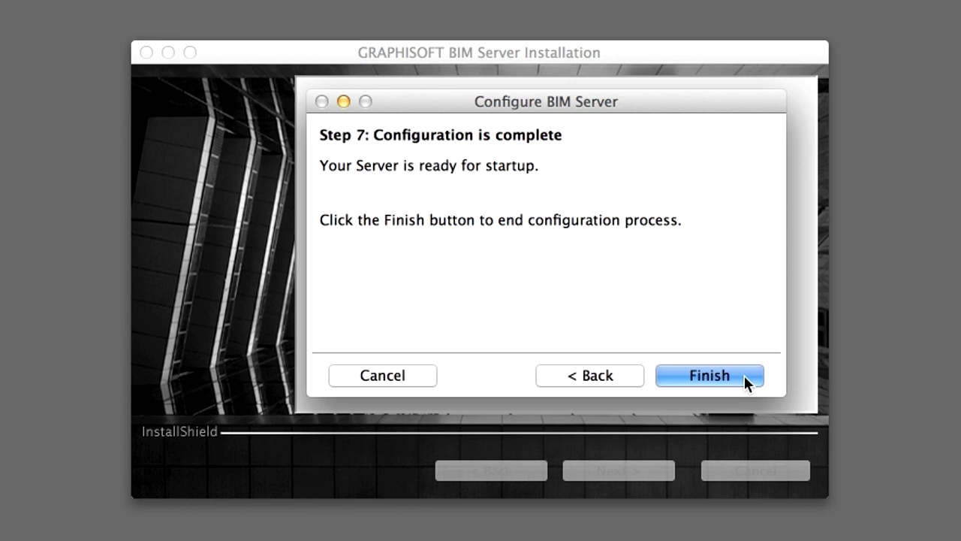
left_click(744, 376)
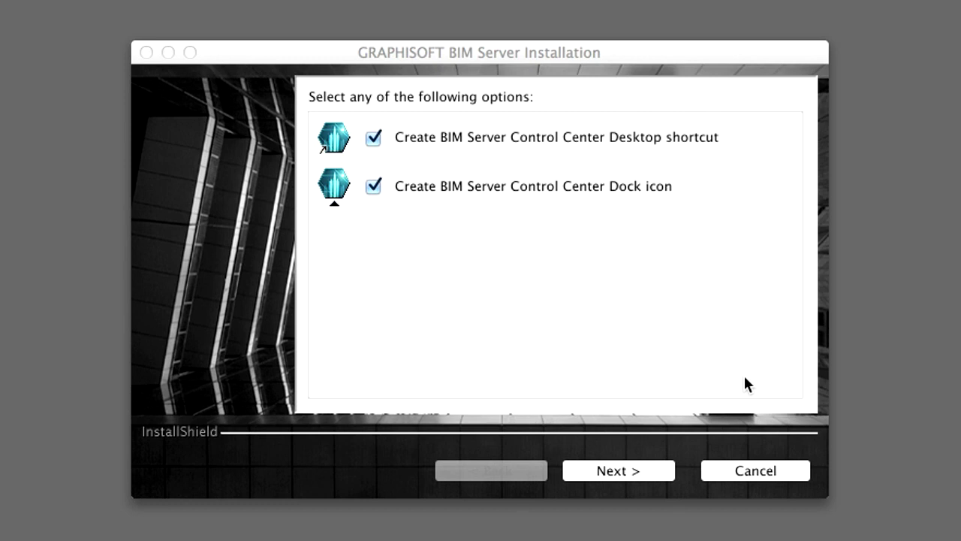
Keep both the Control Center Desktop shortcut and Dock icon ticked and continue
left_click(745, 378)
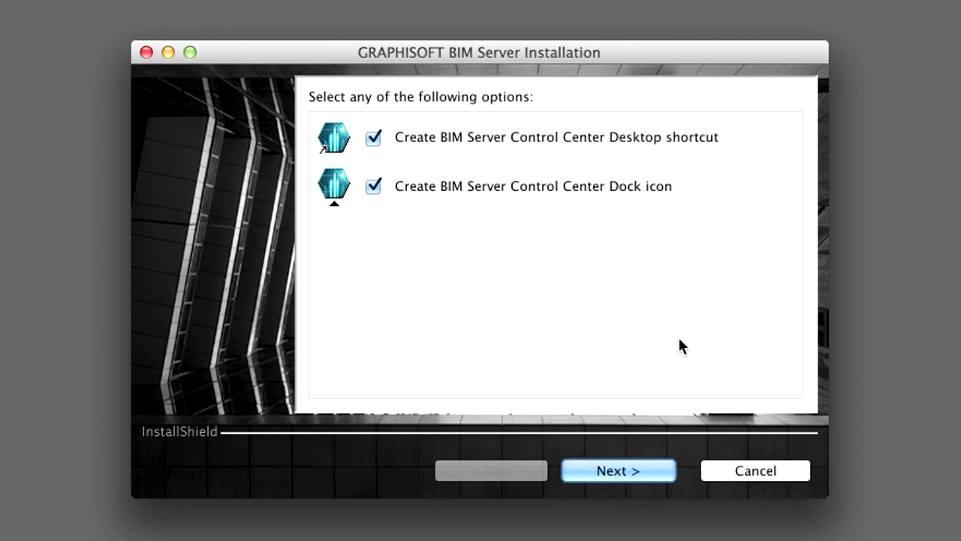
left_click(668, 473)
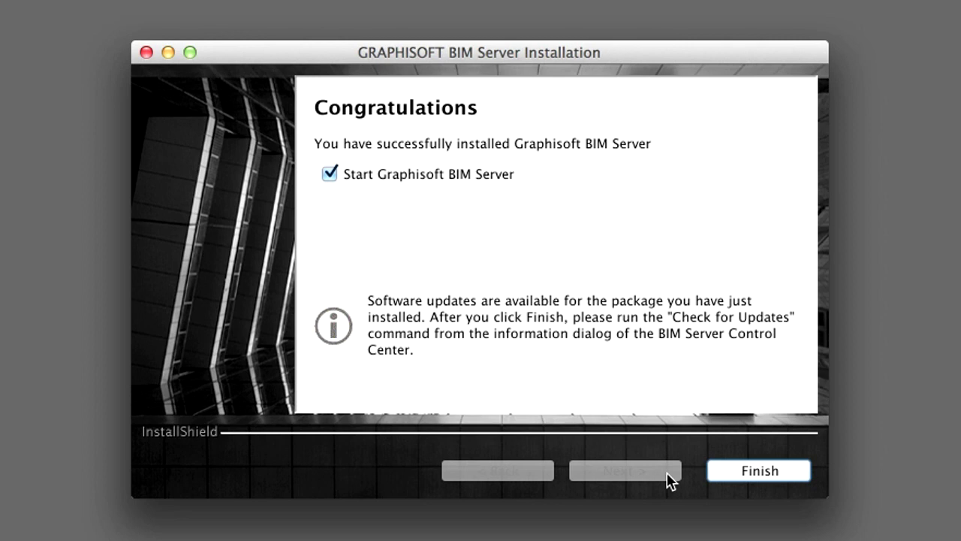
Finish the installation, authorize it with the admin password, and close the installer
left_click(792, 481)
type("****")
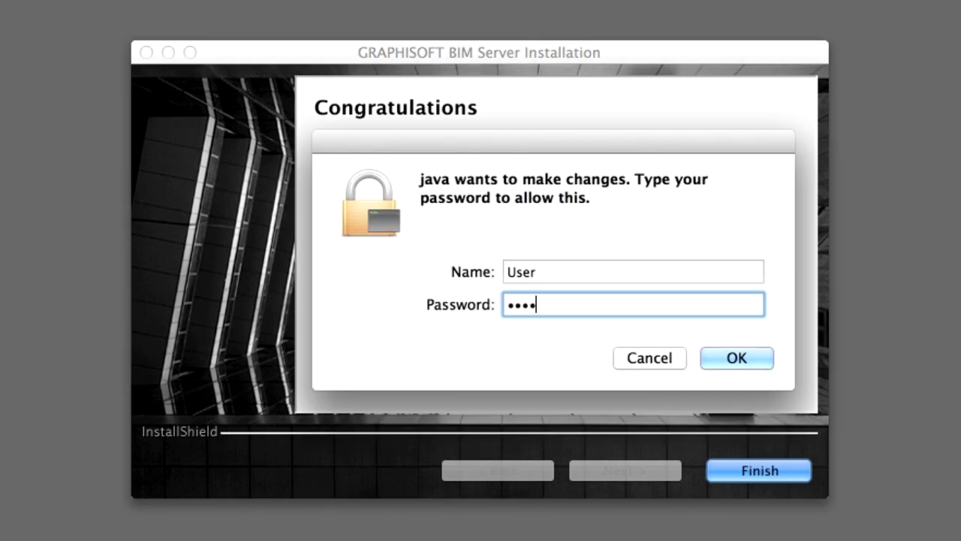
left_click(739, 359)
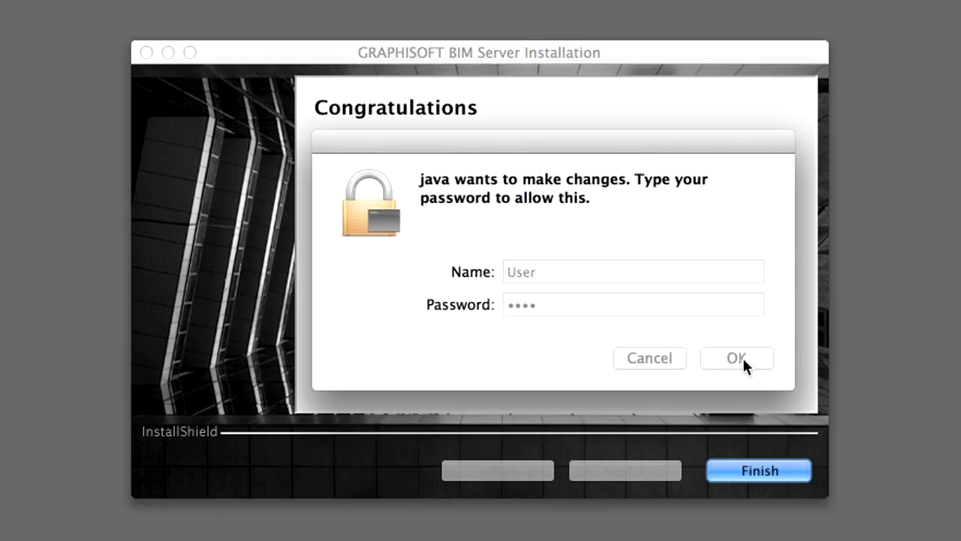
key("Return")
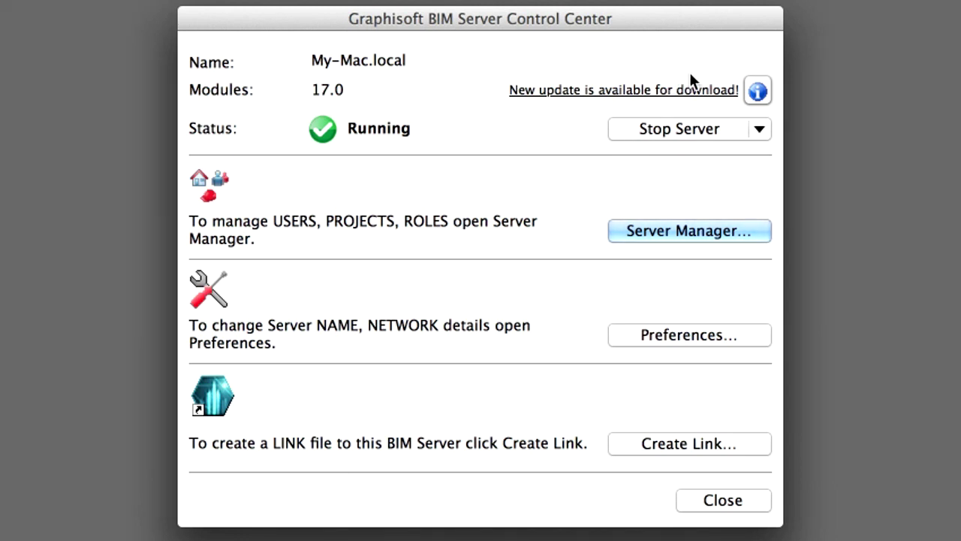
Download the 244 MB v17 server module update from the BIM Server update page in Safari
left_click(729, 90)
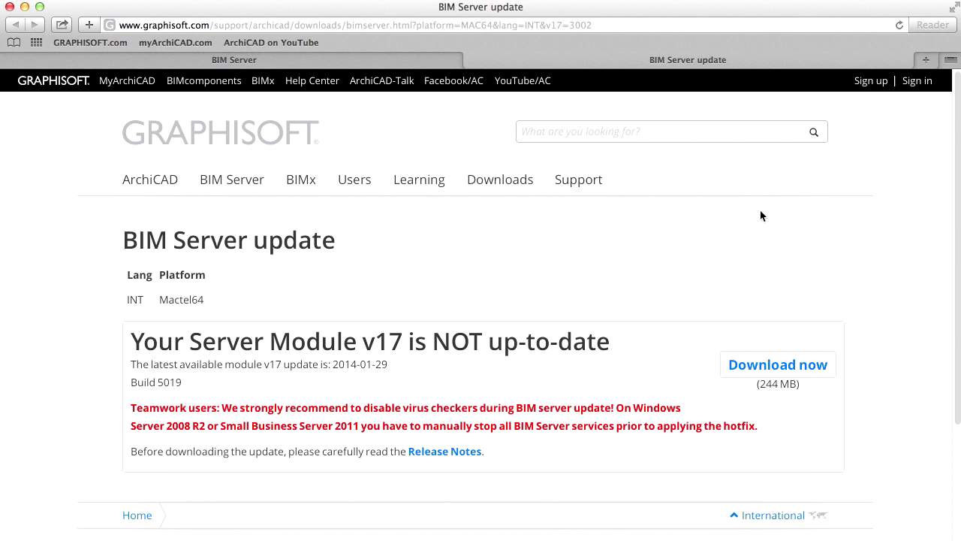
left_click(826, 378)
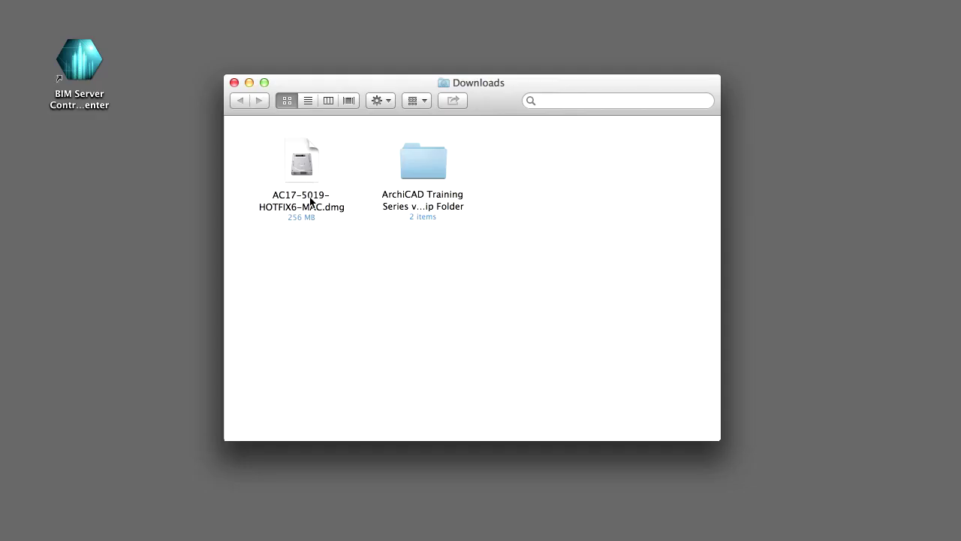
Mount AC17-5019-HOTFIX6-MAC.dmg from Downloads and launch the hotfix installer app, confirming the warning
left_click(309, 197)
double_click(304, 206)
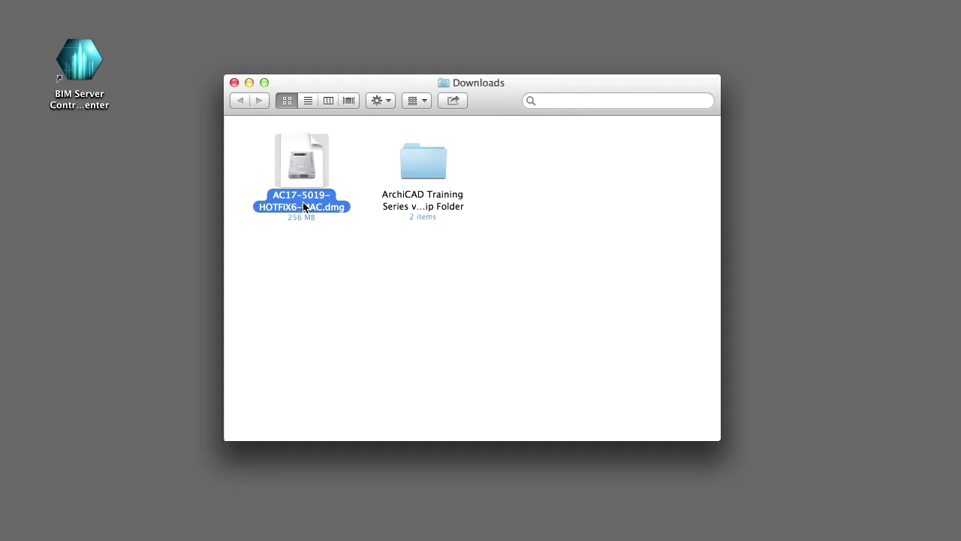
double_click(483, 321)
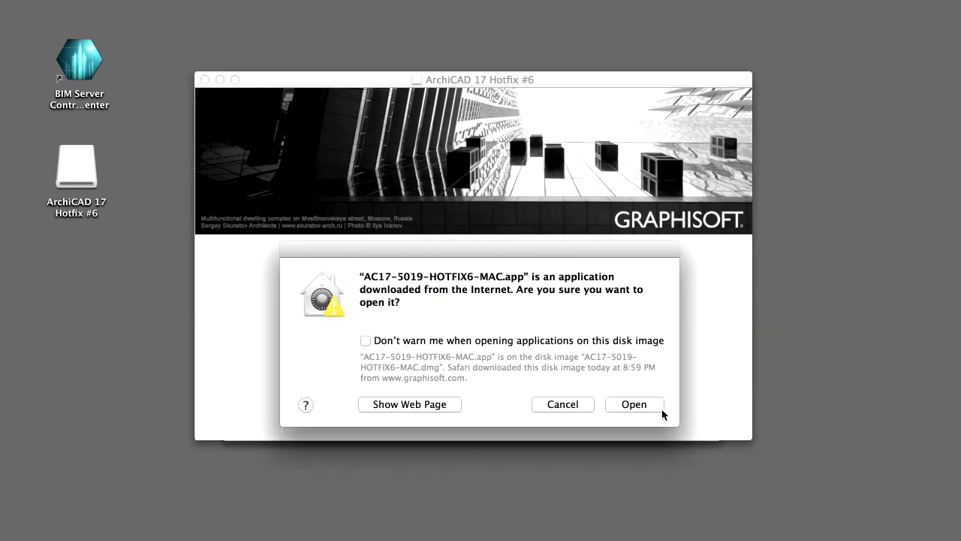
left_click(658, 406)
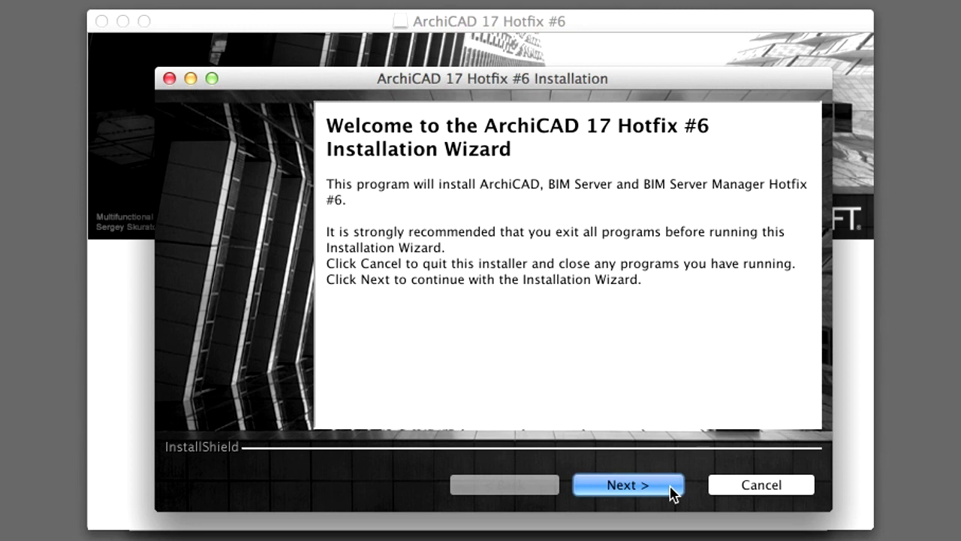
Advance through the Teamwork, ArchiCAD, BIM Server and summary pages to install into Server Modules:1700
left_click(674, 493)
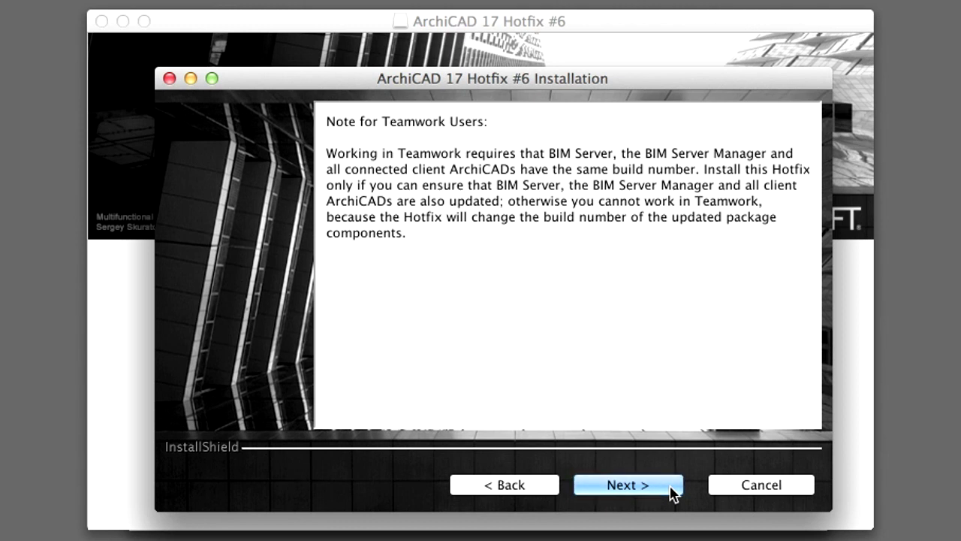
left_click(670, 490)
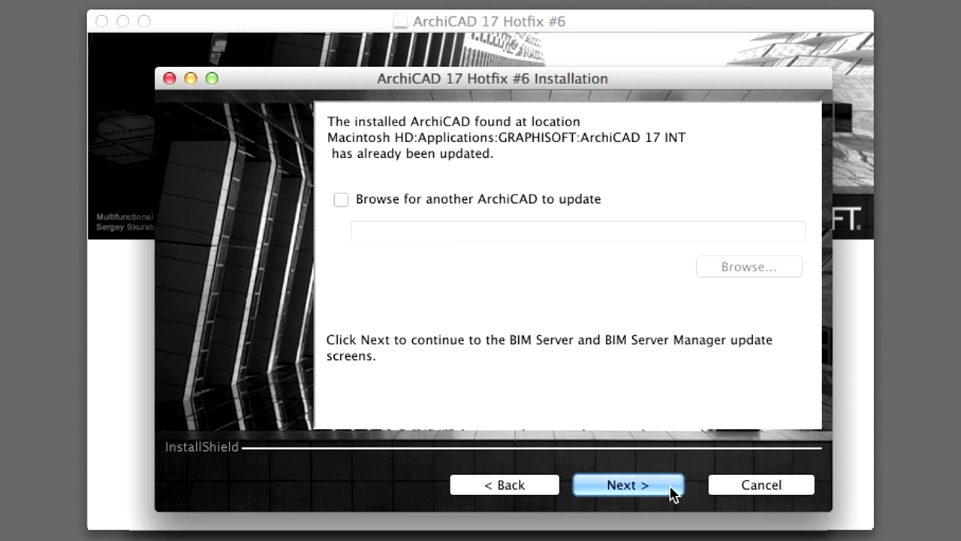
left_click(670, 490)
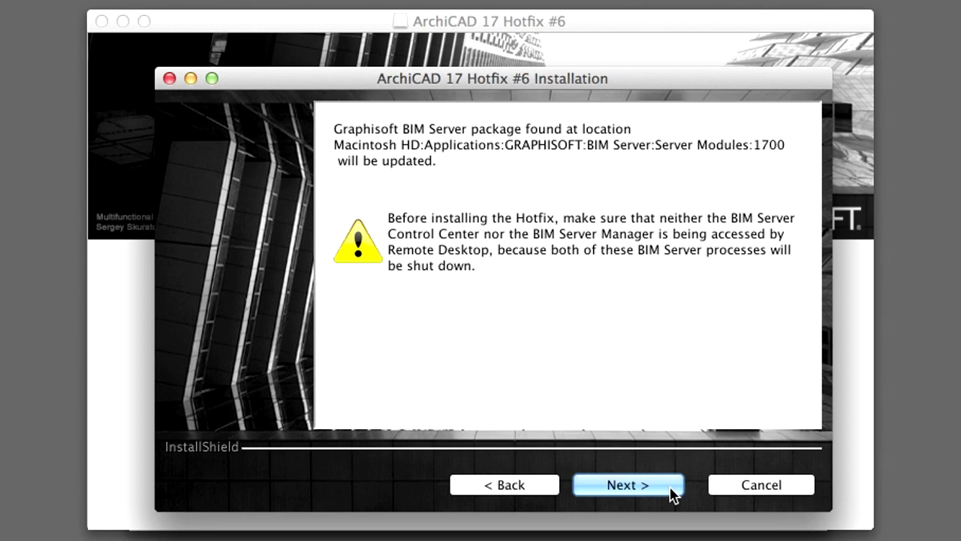
left_click(671, 492)
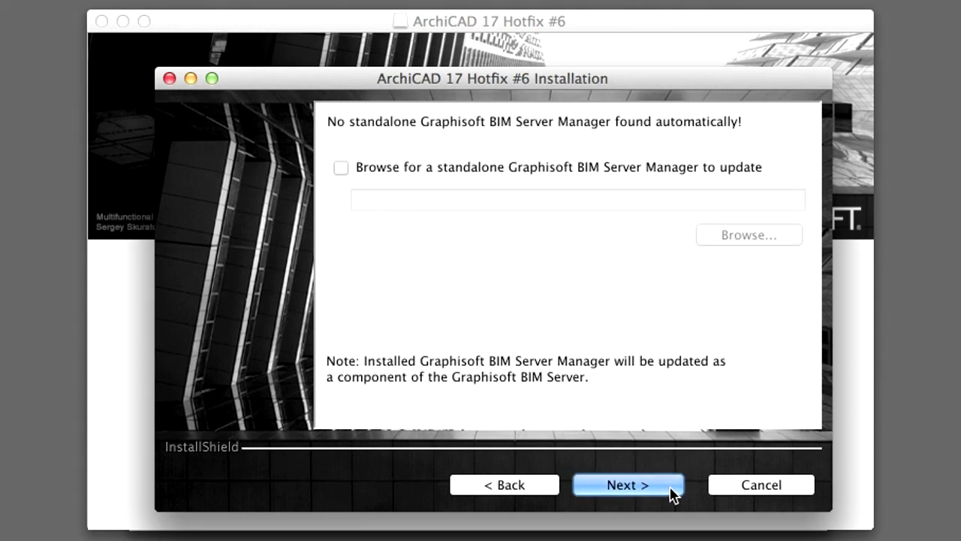
left_click(670, 492)
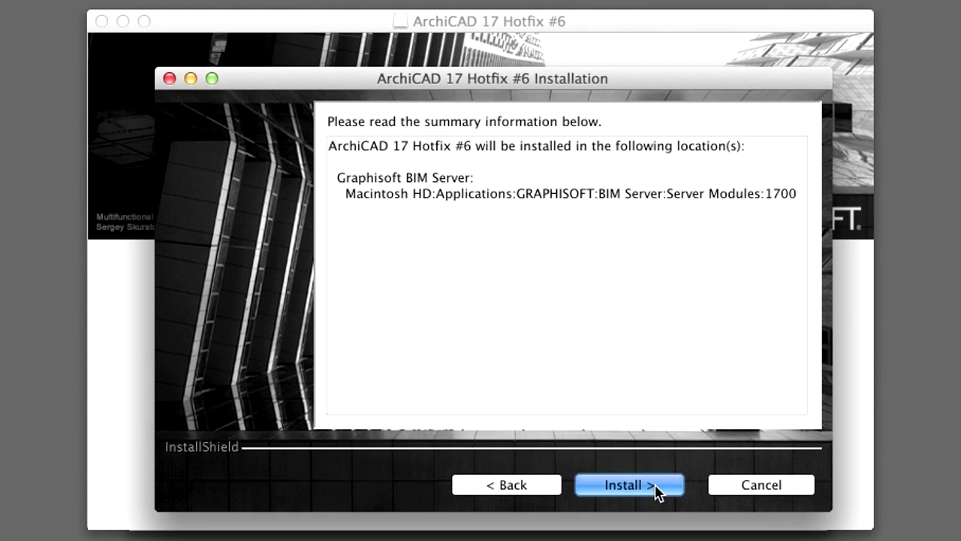
left_click(658, 492)
Authorize the hotfix with the admin password, then close the successful installation report
type("****")
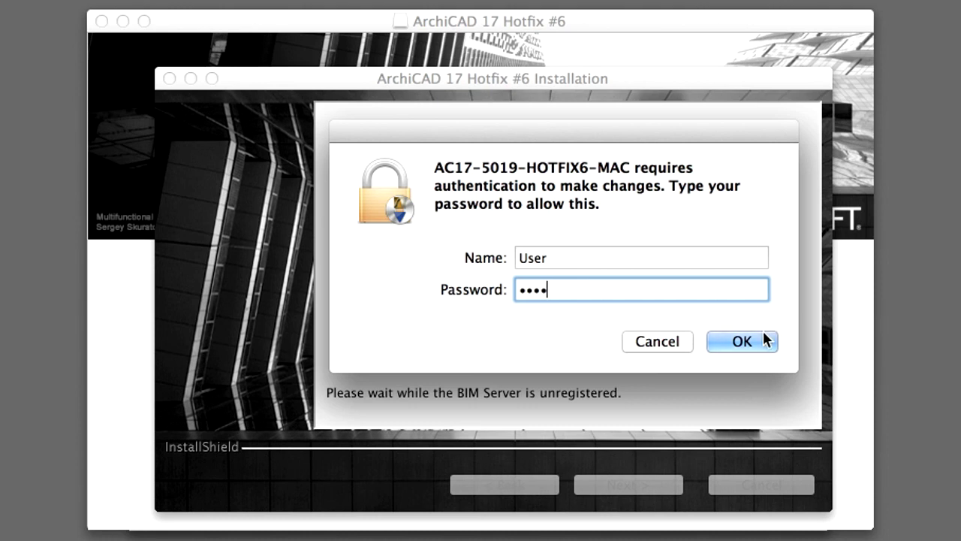
left_click(761, 341)
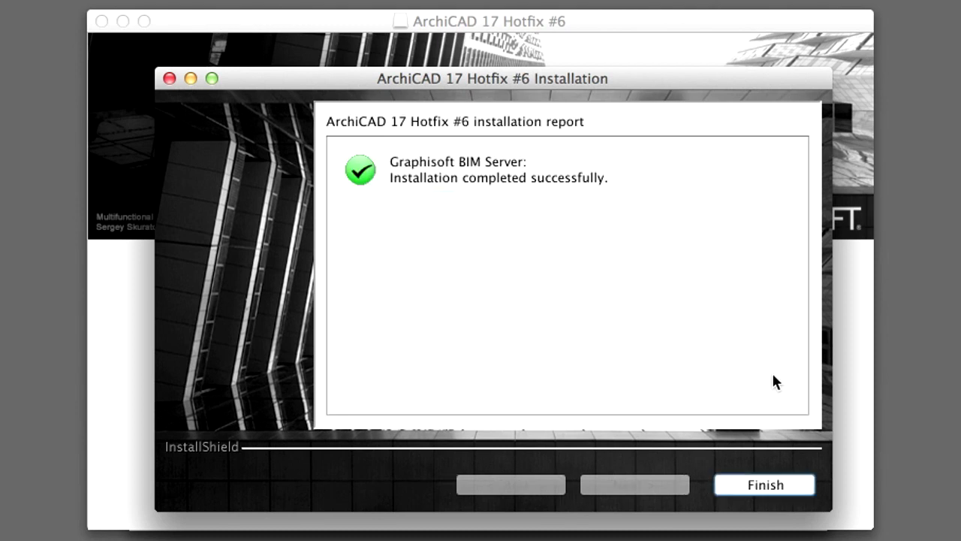
left_click(802, 490)
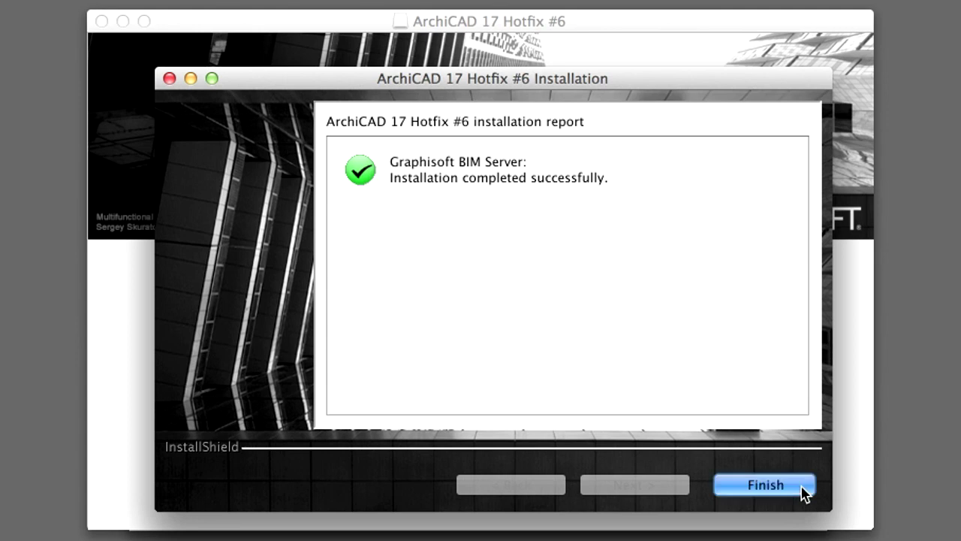
left_click(804, 489)
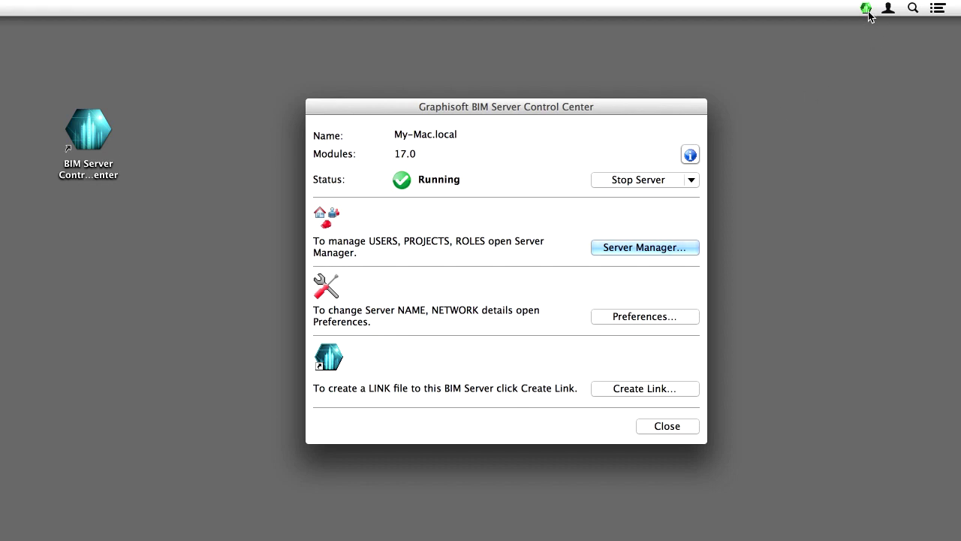
Stop the BIM Server on My-Mac.local port 17001, then start it again
mouse_move(868, 14)
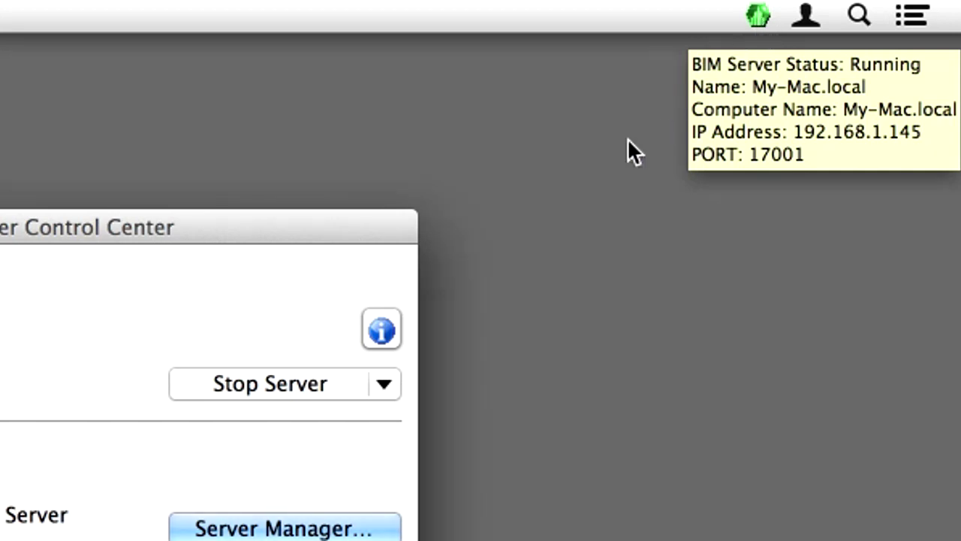
left_click(332, 384)
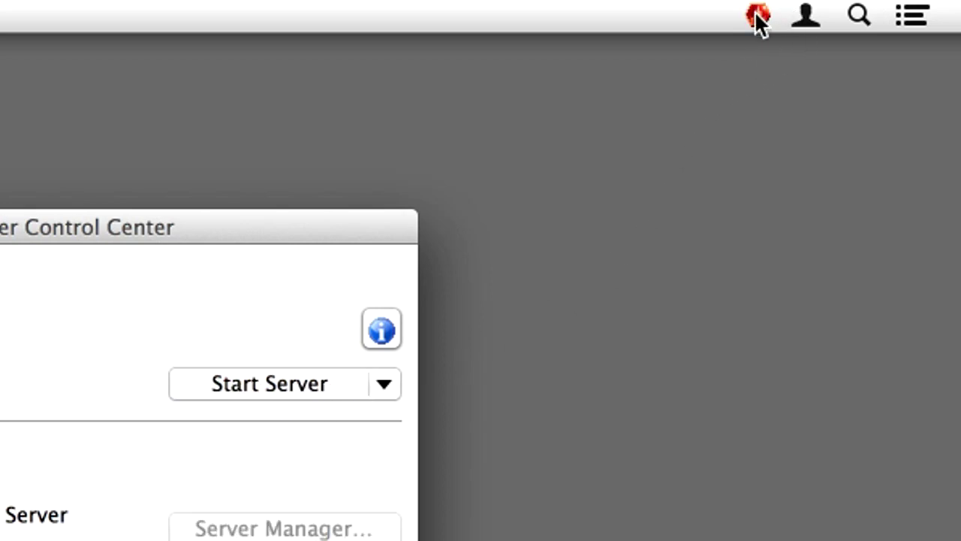
mouse_move(761, 22)
left_click(336, 390)
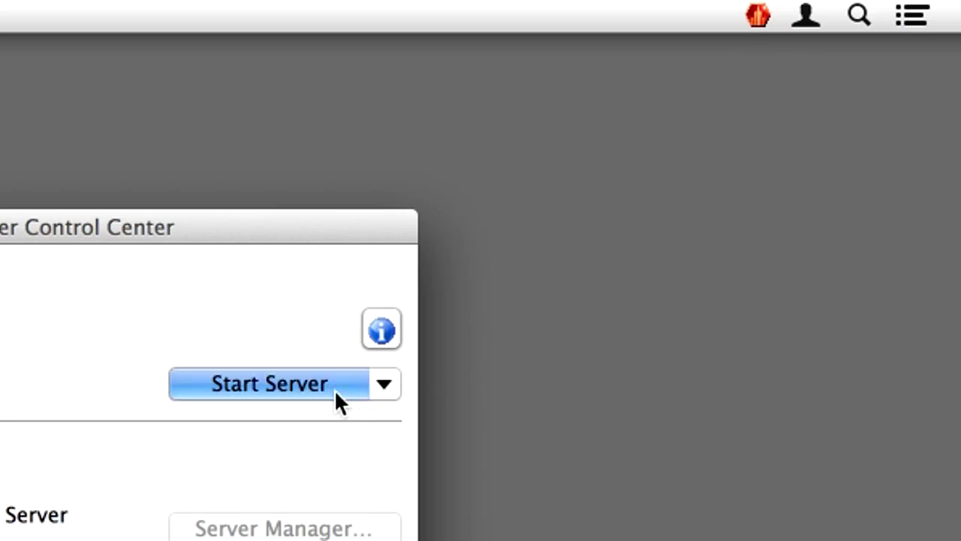